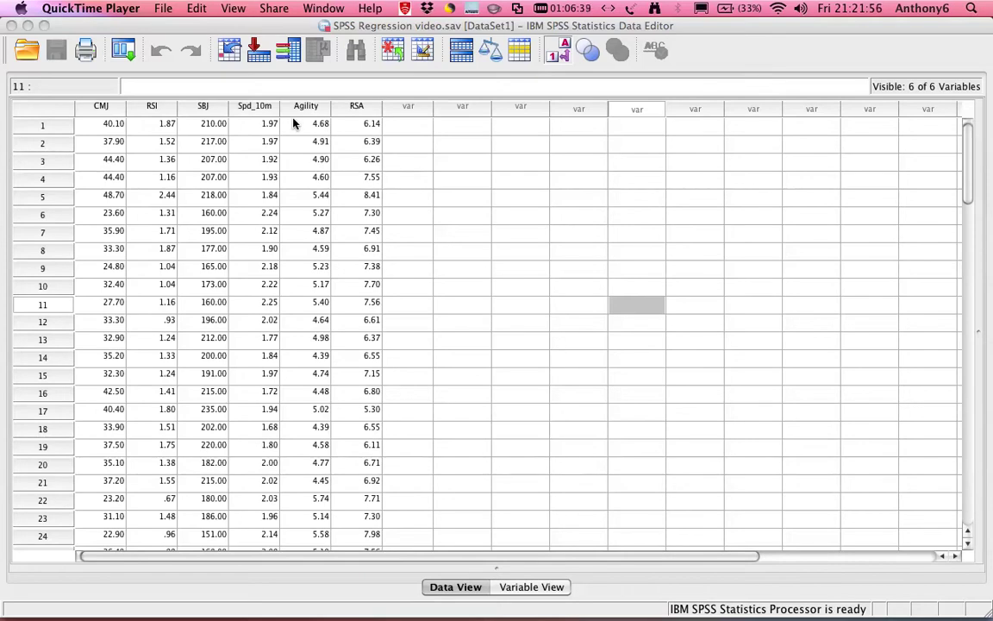
Step: Switch from the data editor to the Output5 viewer showing the Correlations table
{"action": "key", "text": "ctrl+Down"}
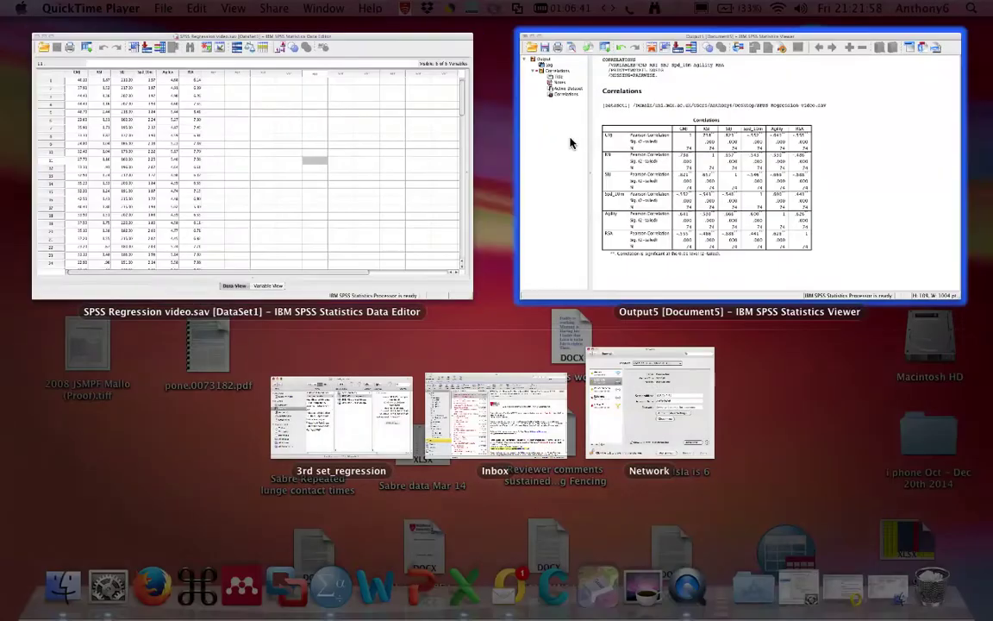
{"action": "left_click", "coordinate": [572, 140]}
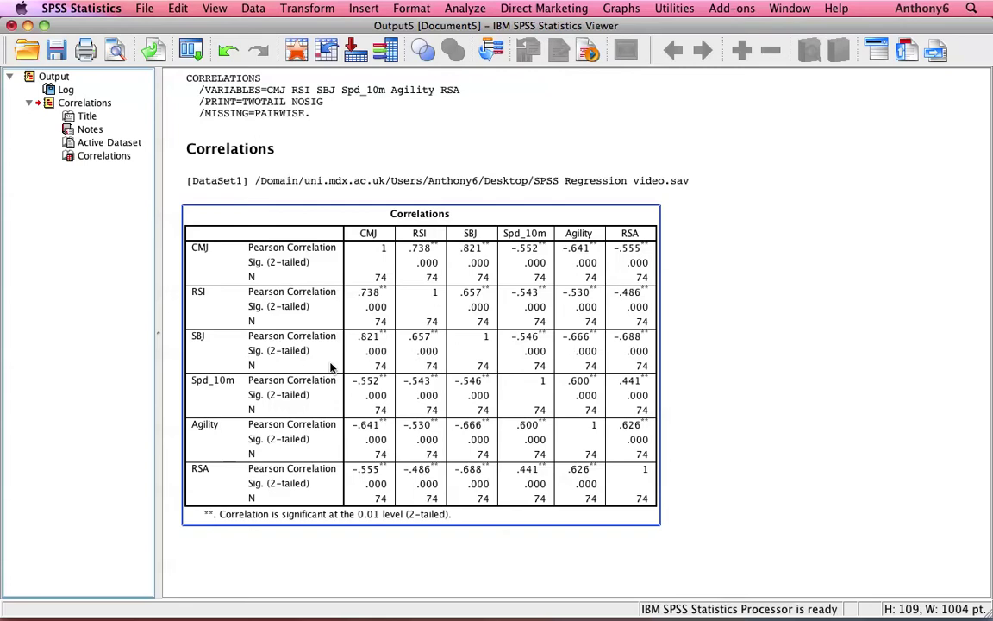
Step: Open Analyze > Regression > Linear and put Agility in the Dependent box
{"action": "left_click", "coordinate": [405, 138]}
{"action": "left_click", "coordinate": [457, 10]}
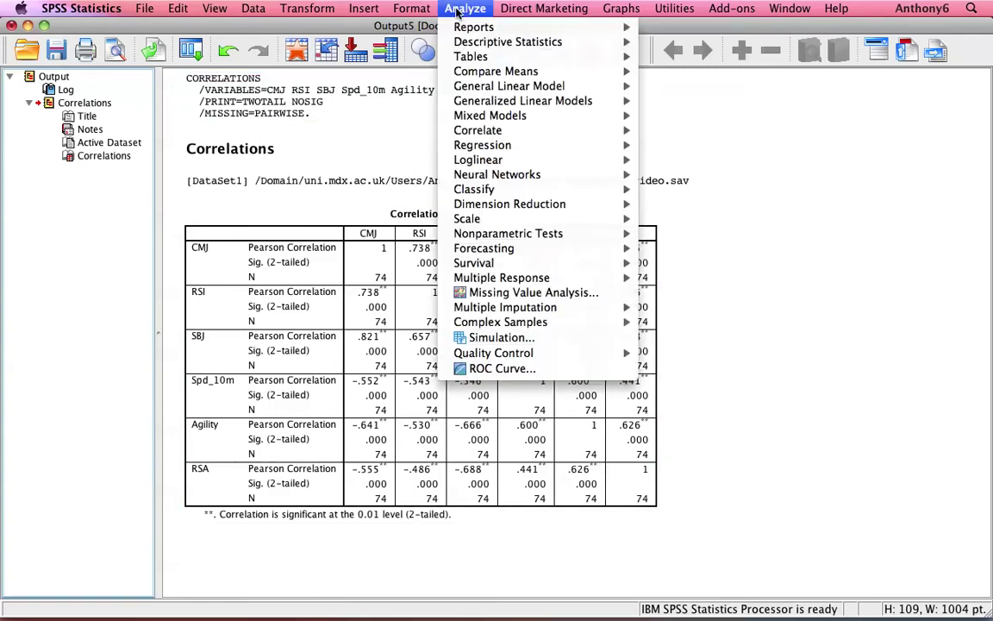
{"action": "mouse_move", "coordinate": [476, 147]}
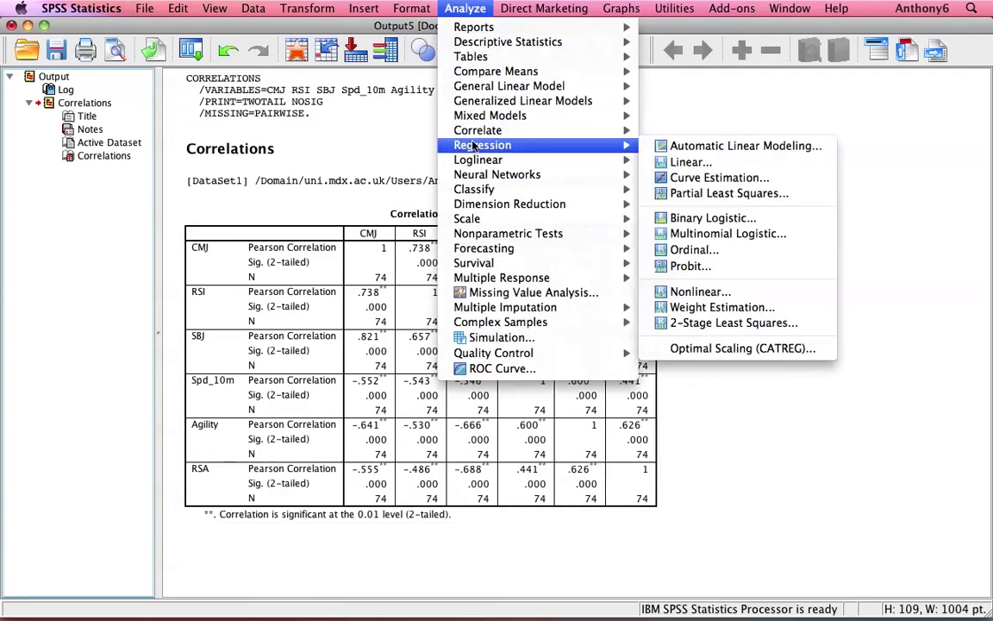
{"action": "left_click", "coordinate": [695, 164]}
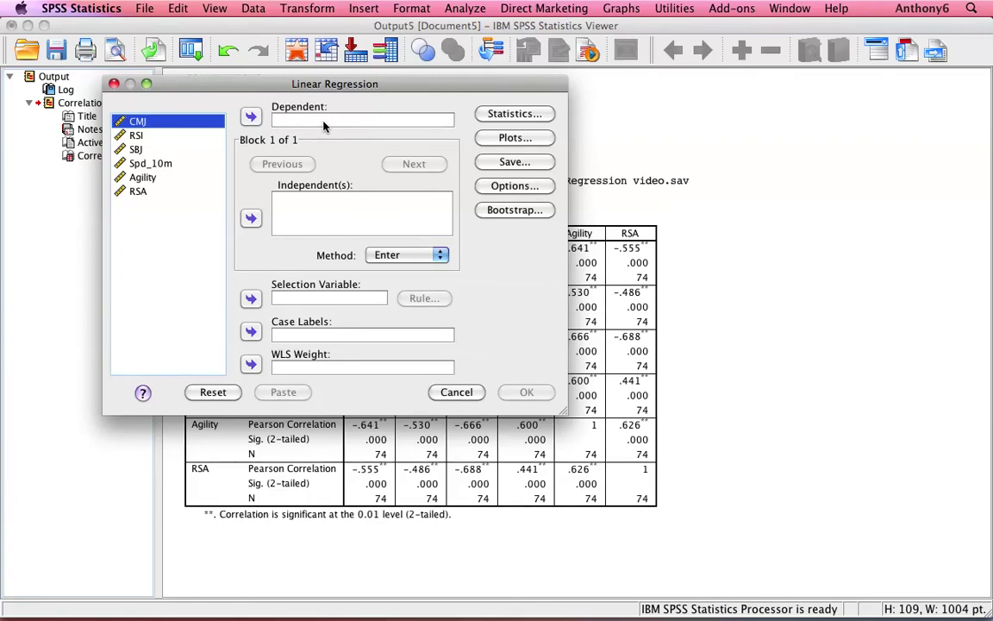
{"action": "left_click", "coordinate": [179, 149]}
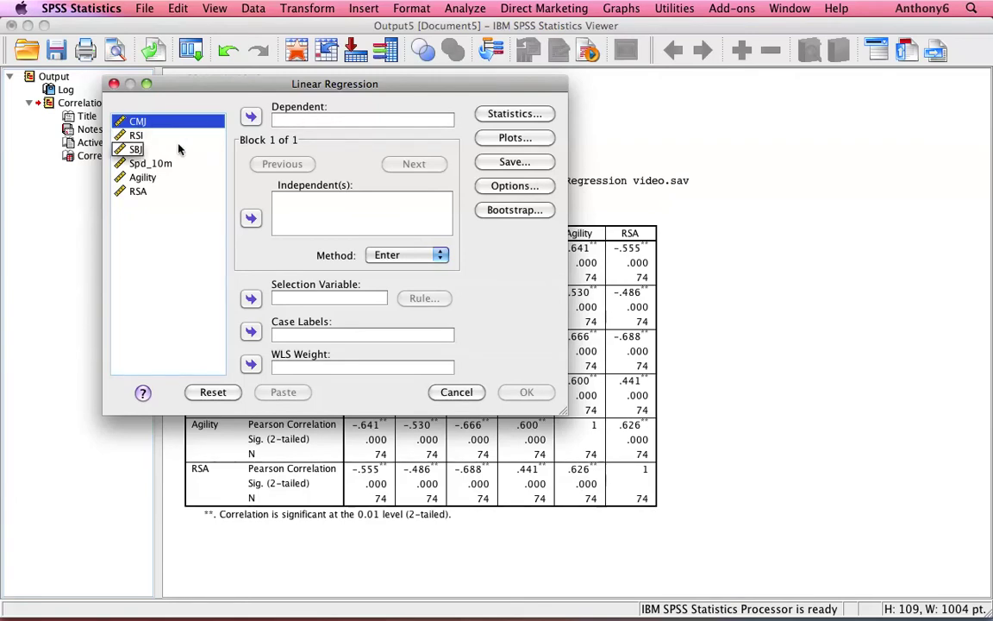
{"action": "left_click", "coordinate": [146, 179]}
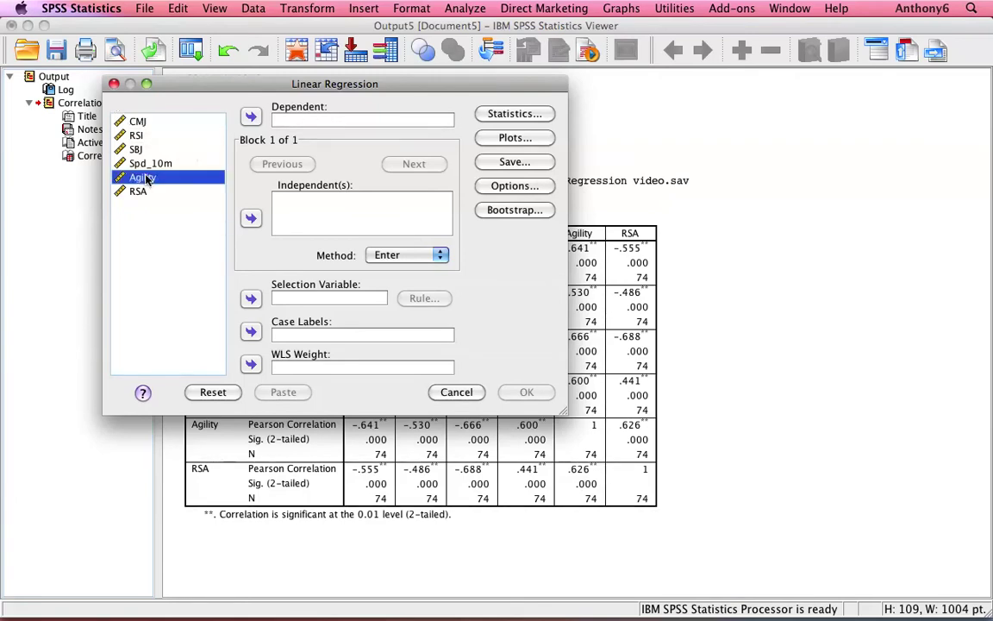
{"action": "left_click", "coordinate": [250, 117]}
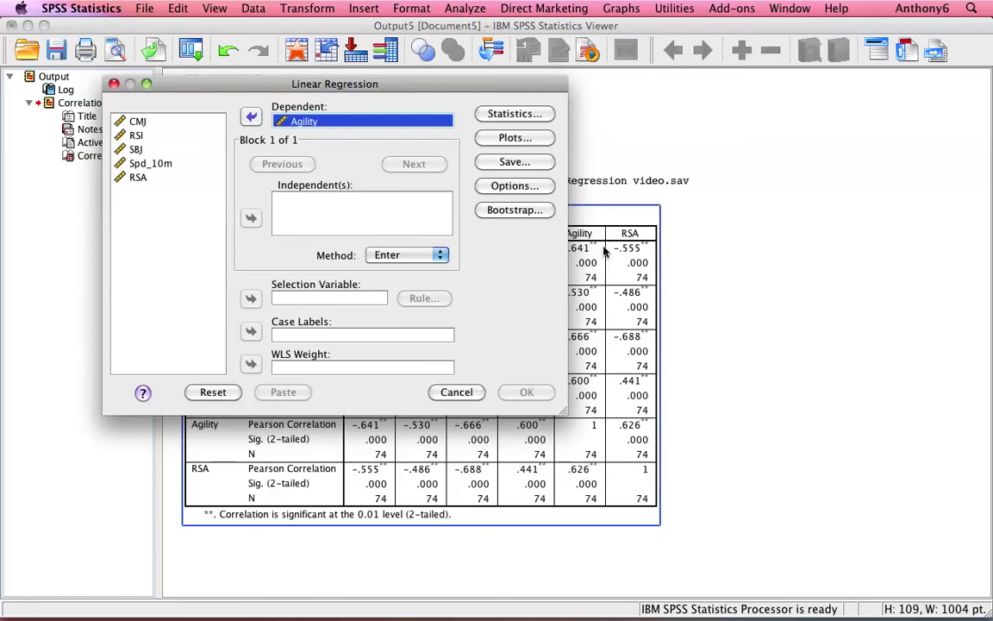
{"action": "left_click_drag", "start_coordinate": [427, 89], "coordinate": [536, 314]}
{"action": "left_click", "coordinate": [261, 259]}
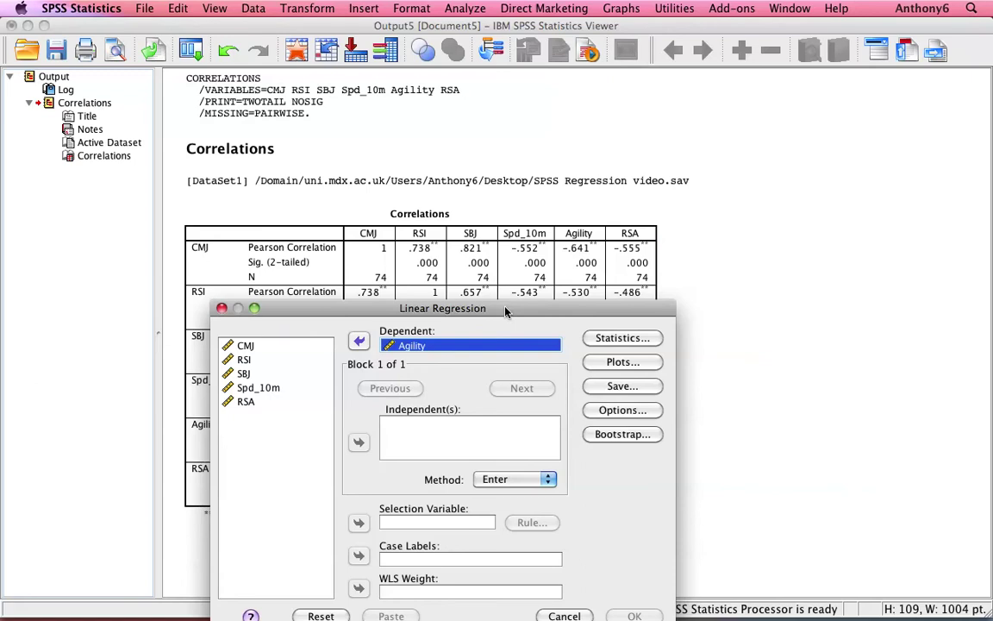
{"action": "left_click_drag", "start_coordinate": [453, 308], "coordinate": [478, 98]}
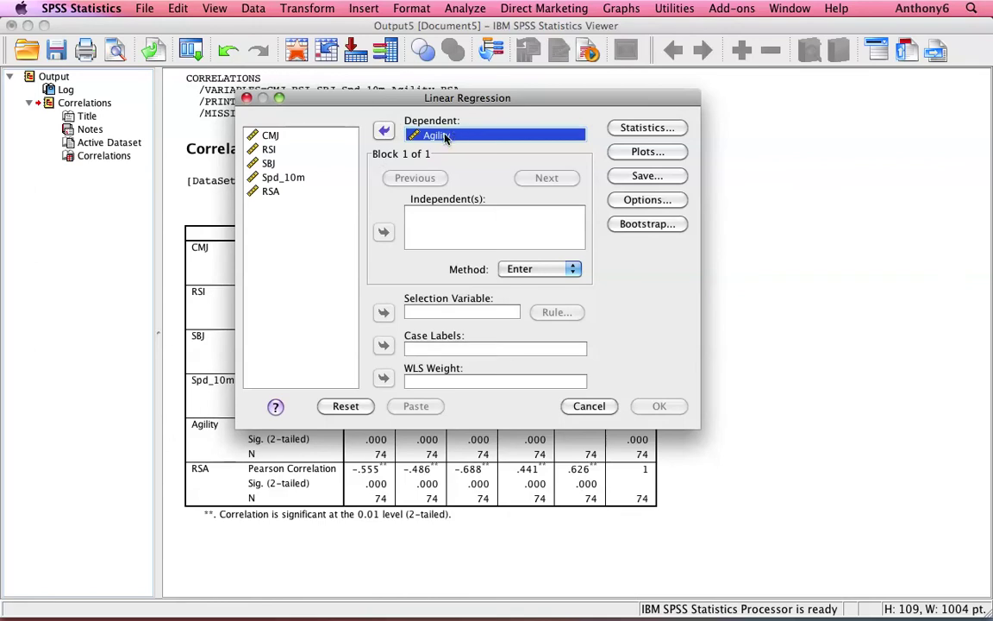
Step: Select SBJ and move the dialog aside to check the Correlations table behind it
{"action": "left_click", "coordinate": [274, 136]}
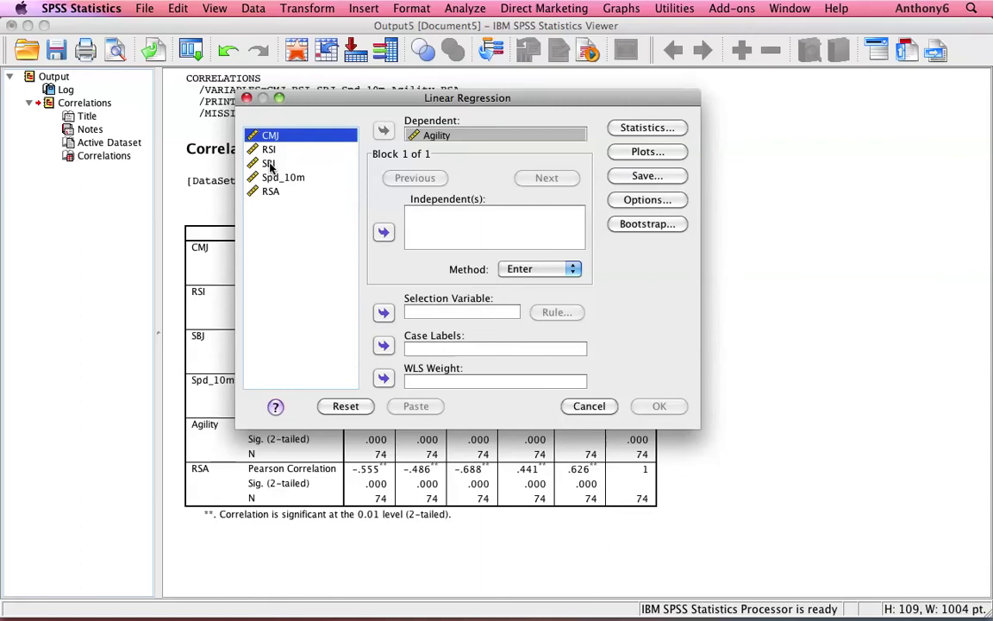
{"action": "left_click", "coordinate": [270, 164]}
{"action": "left_click_drag", "start_coordinate": [322, 103], "coordinate": [720, 179]}
{"action": "left_click", "coordinate": [568, 259]}
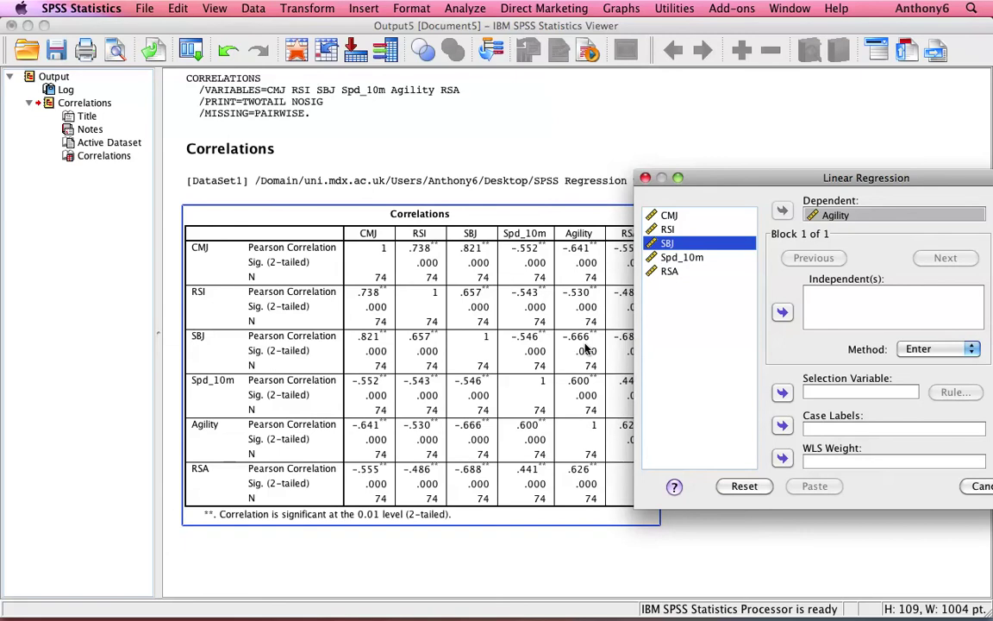
{"action": "left_click_drag", "start_coordinate": [705, 177], "coordinate": [292, 81]}
Step: Add SBJ, RSI and Spd_10m to the Independent(s) list
{"action": "left_click", "coordinate": [369, 216]}
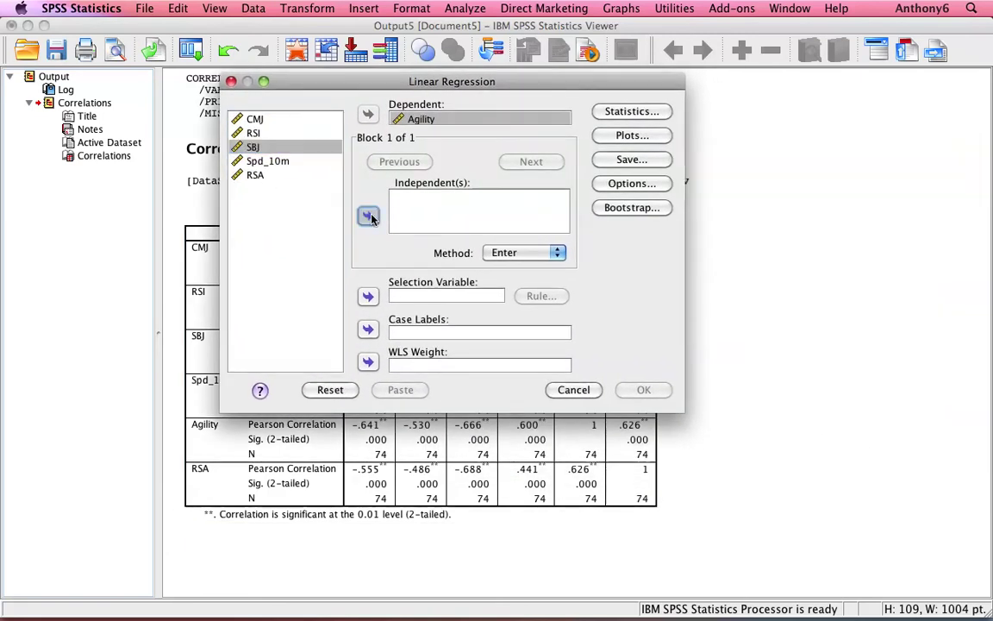
{"action": "left_click", "coordinate": [252, 133]}
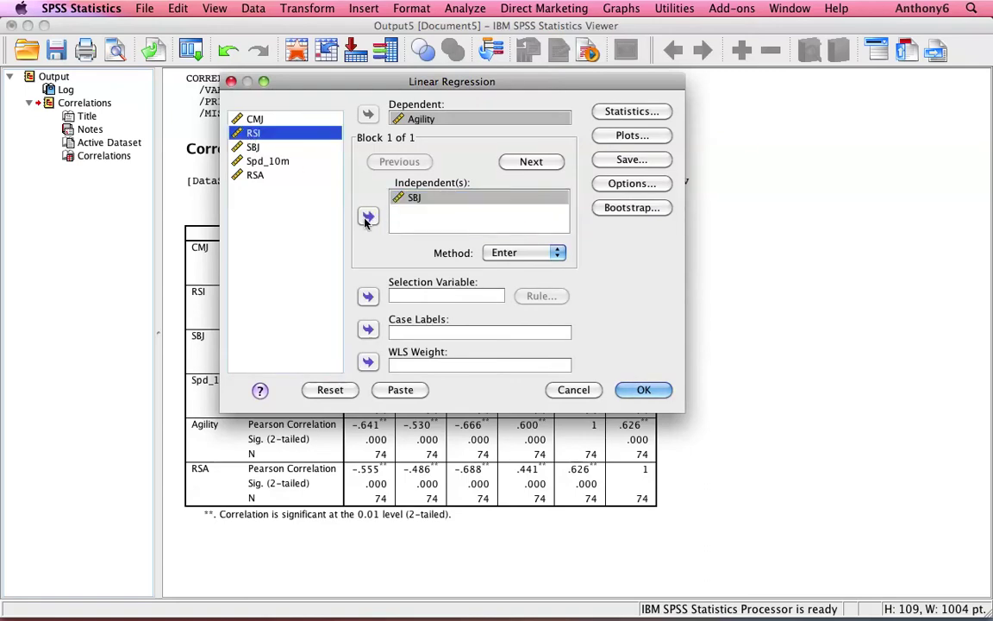
{"action": "left_click", "coordinate": [368, 217]}
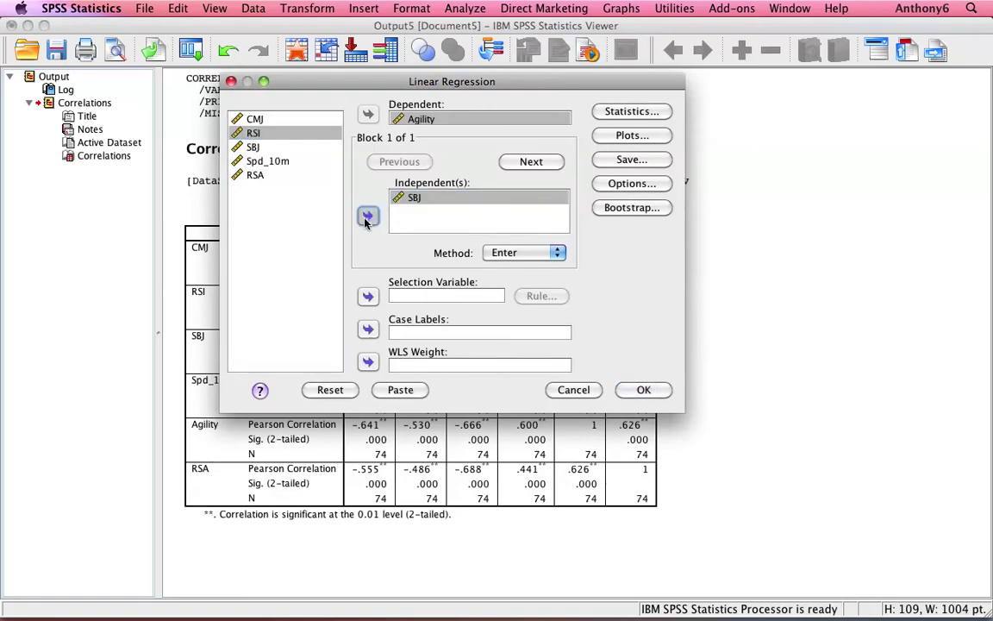
{"action": "left_click", "coordinate": [260, 162]}
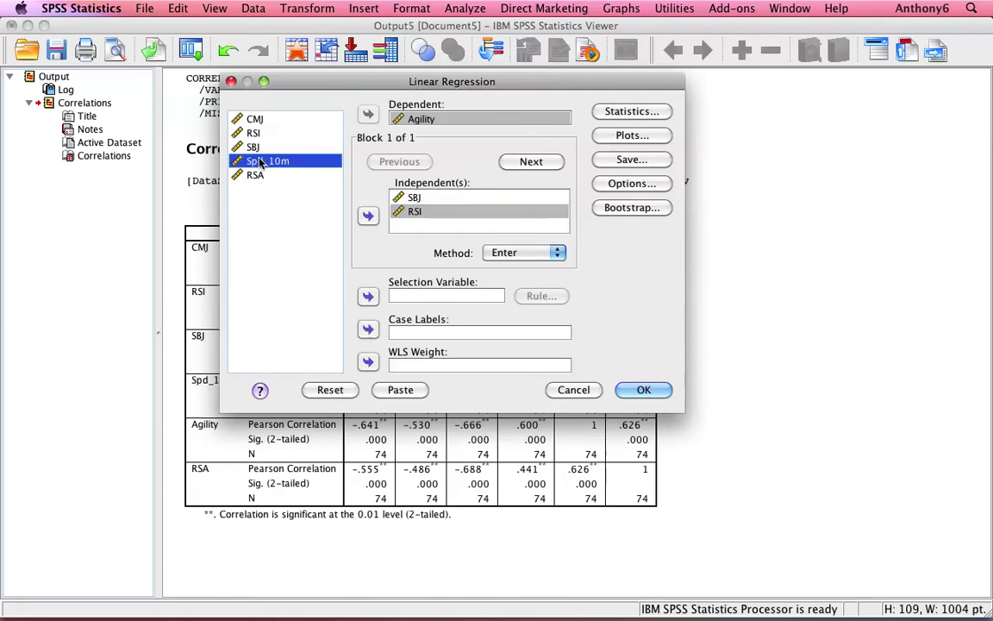
{"action": "left_click", "coordinate": [367, 216]}
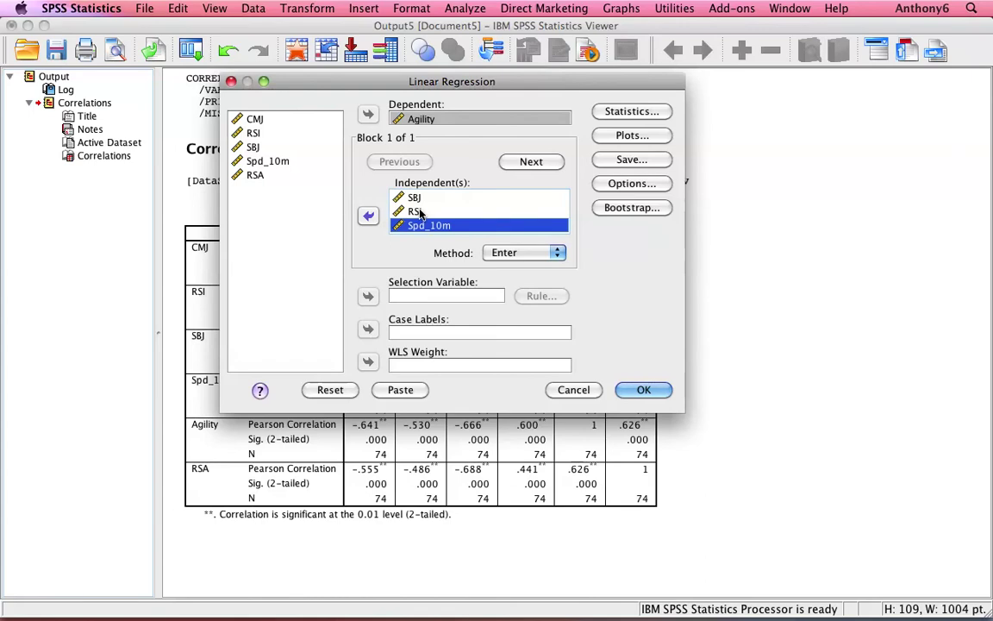
{"action": "left_click", "coordinate": [545, 226]}
Step: Switch the entry method to Stepwise and run the Agility regression
{"action": "left_click", "coordinate": [558, 252]}
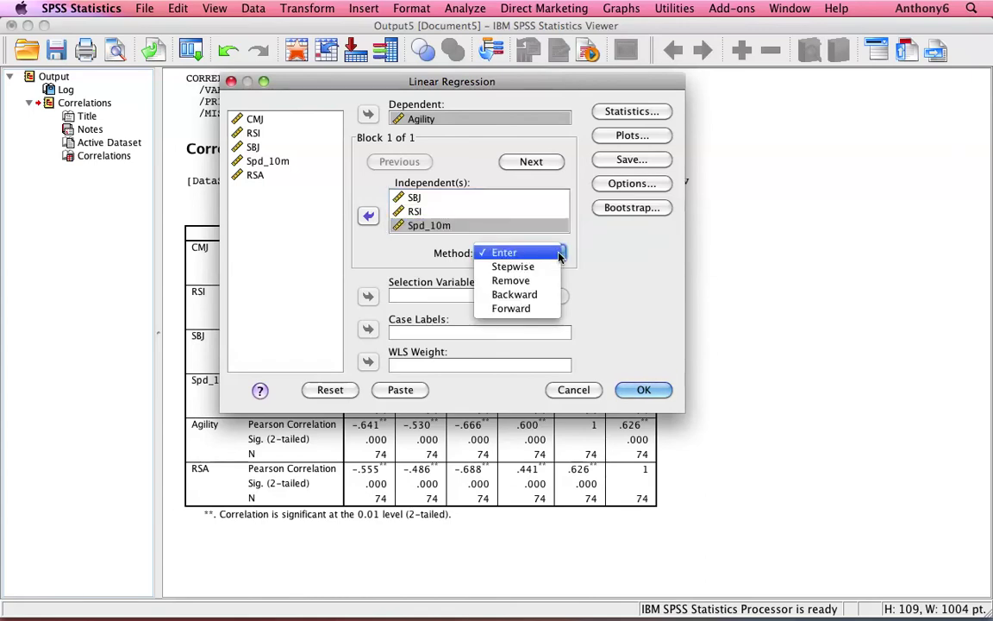
{"action": "left_click", "coordinate": [546, 269]}
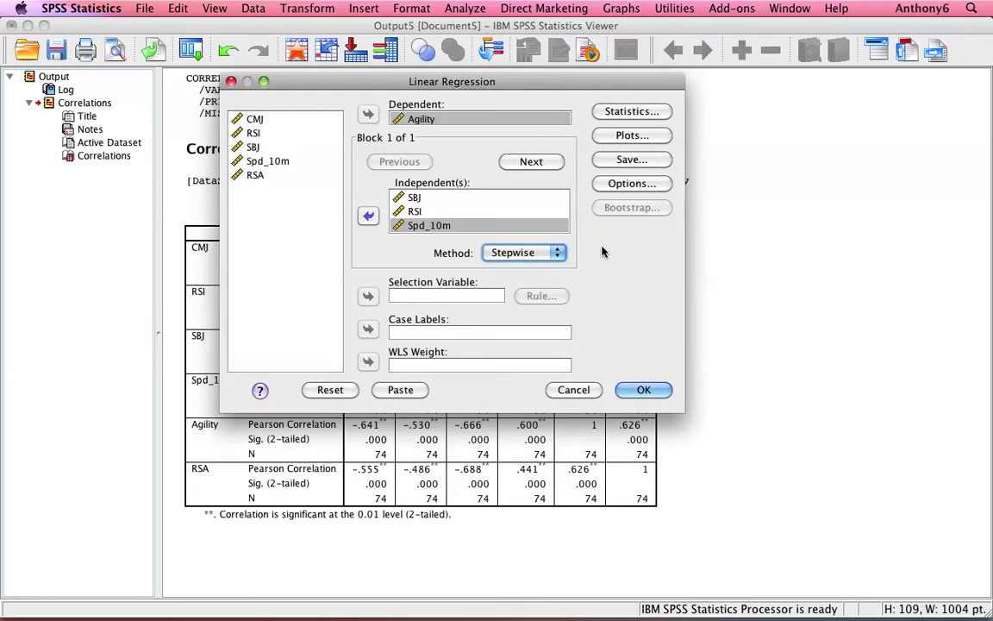
{"action": "left_click", "coordinate": [436, 211]}
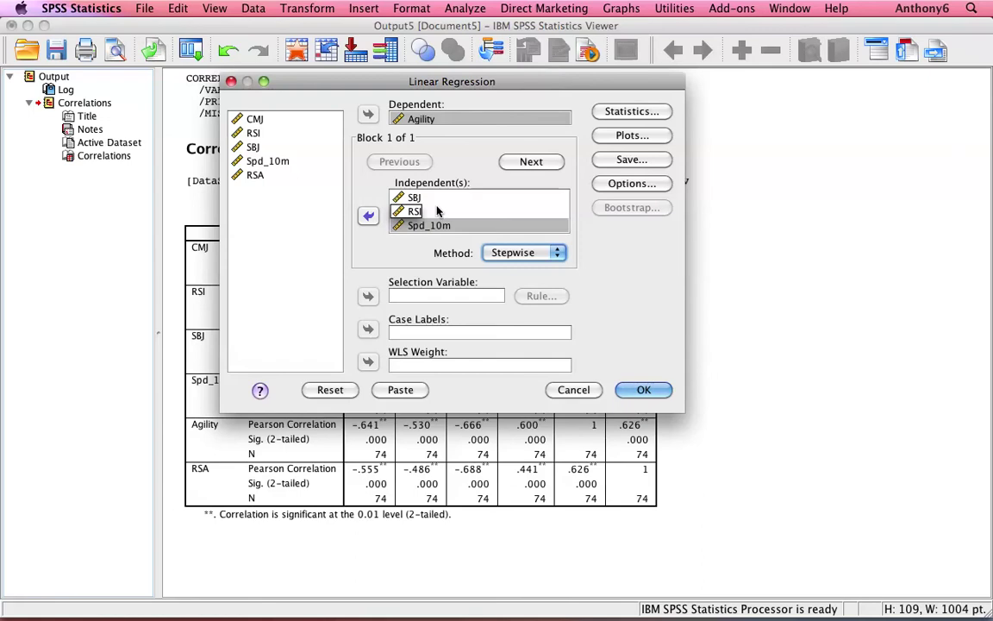
{"action": "left_click", "coordinate": [487, 231]}
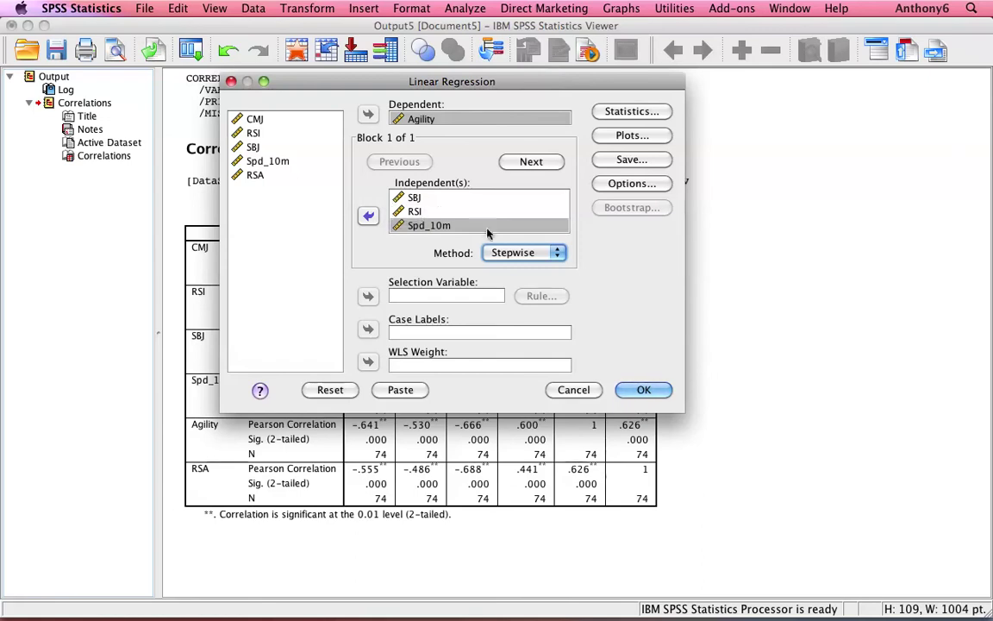
{"action": "left_click", "coordinate": [652, 391]}
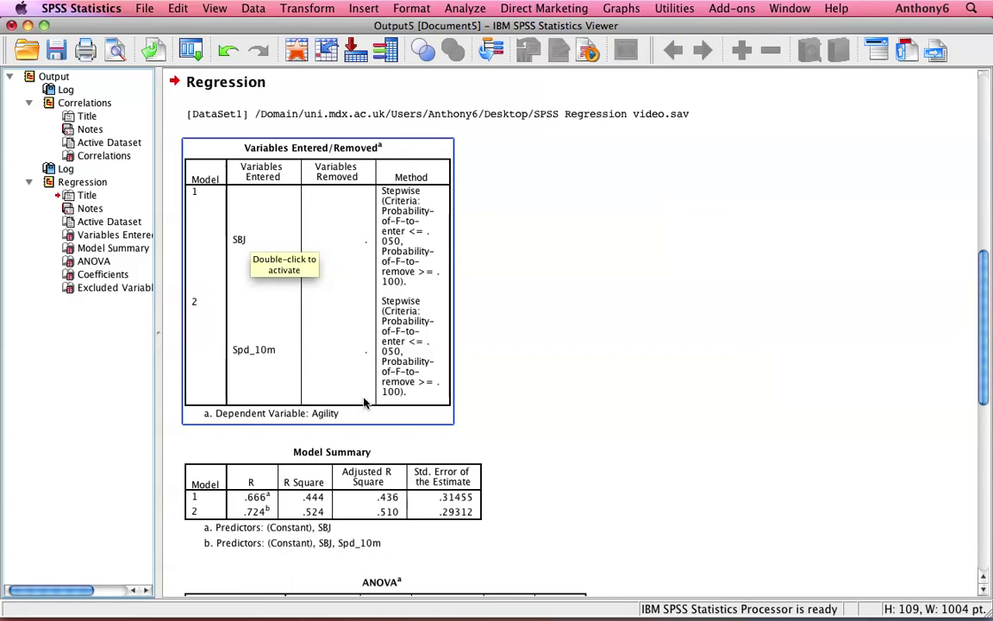
{"action": "left_click", "coordinate": [234, 445]}
{"action": "left_click", "coordinate": [244, 293]}
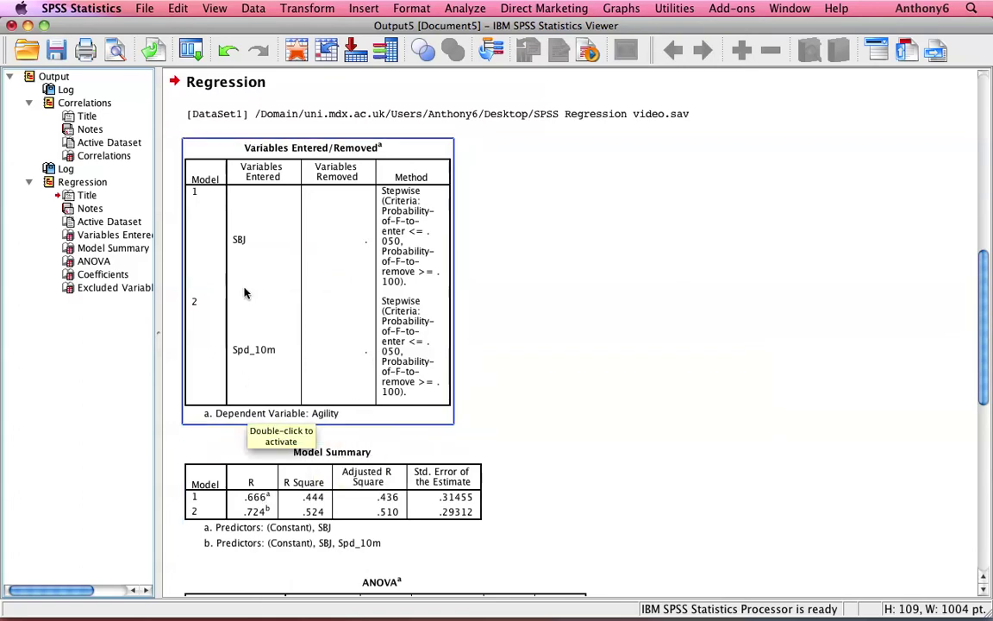
{"action": "left_click", "coordinate": [255, 495]}
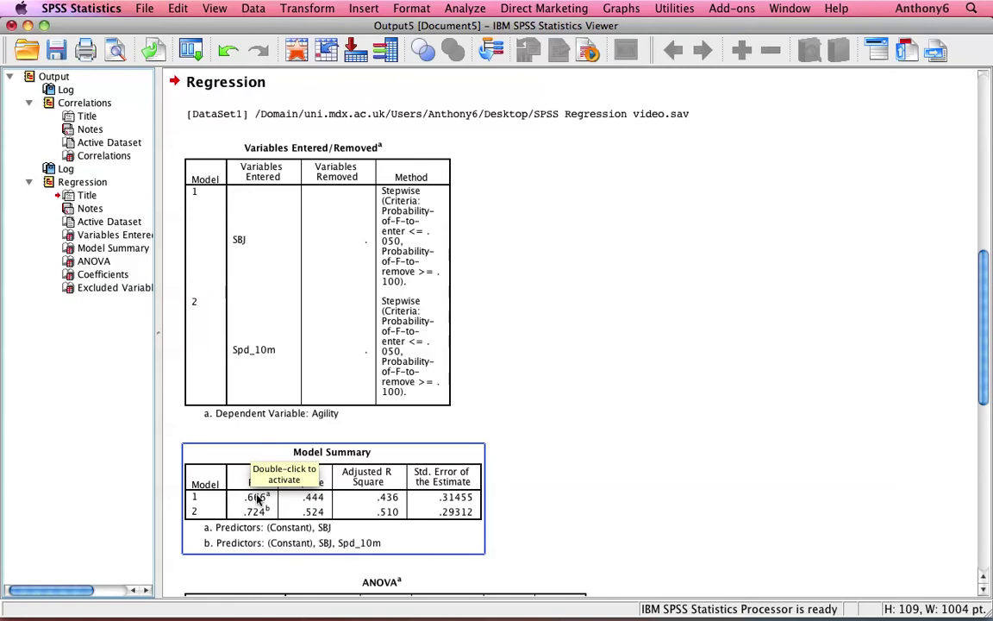
{"action": "left_click", "coordinate": [535, 459]}
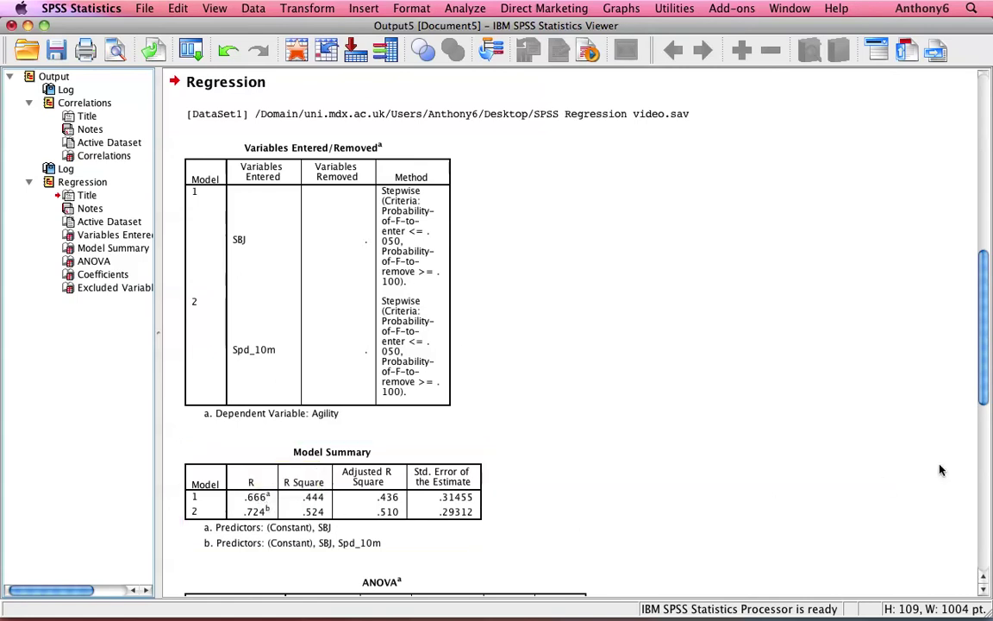
{"action": "left_click_drag", "start_coordinate": [988, 358], "coordinate": [988, 200]}
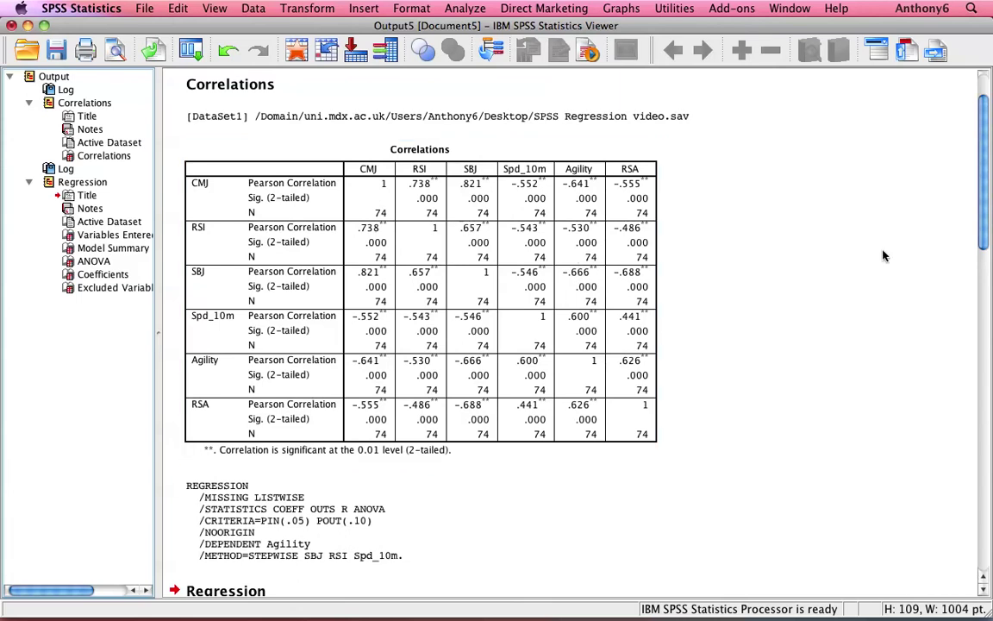
{"action": "left_click_drag", "start_coordinate": [983, 215], "coordinate": [985, 402]}
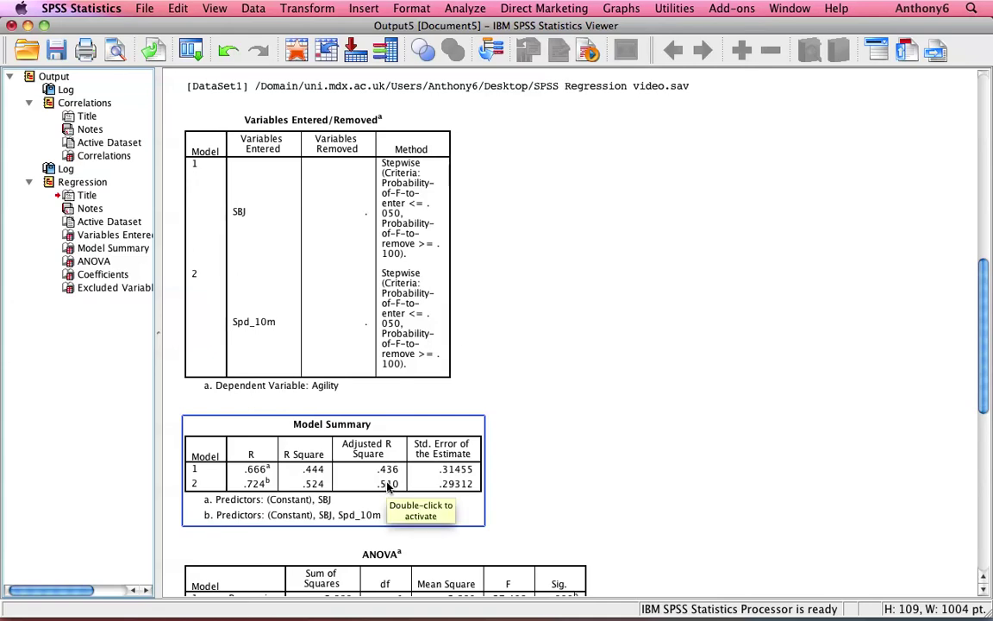
Step: Review the Model Summary and Variables Entered/Removed tables of the Agility regression
{"action": "left_click", "coordinate": [627, 449]}
{"action": "left_click", "coordinate": [396, 355]}
{"action": "left_click", "coordinate": [261, 437]}
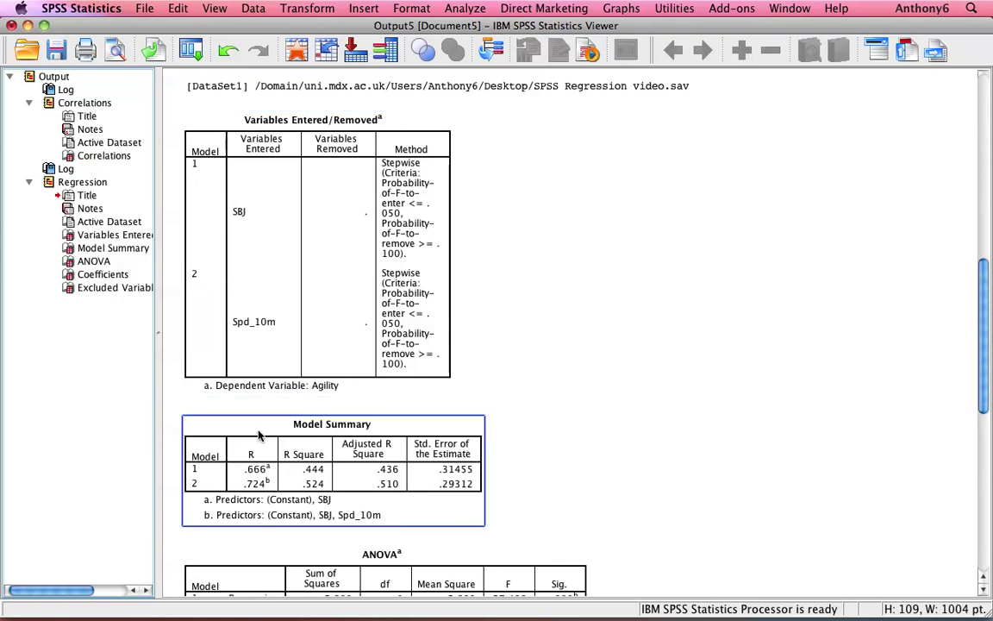
{"action": "left_click", "coordinate": [267, 331]}
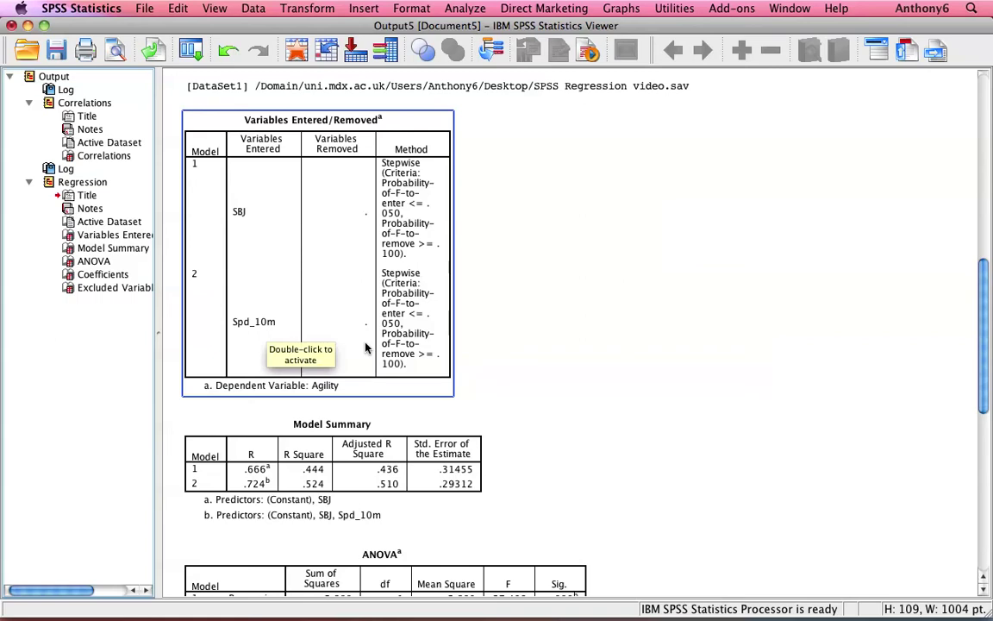
{"action": "left_click", "coordinate": [840, 336]}
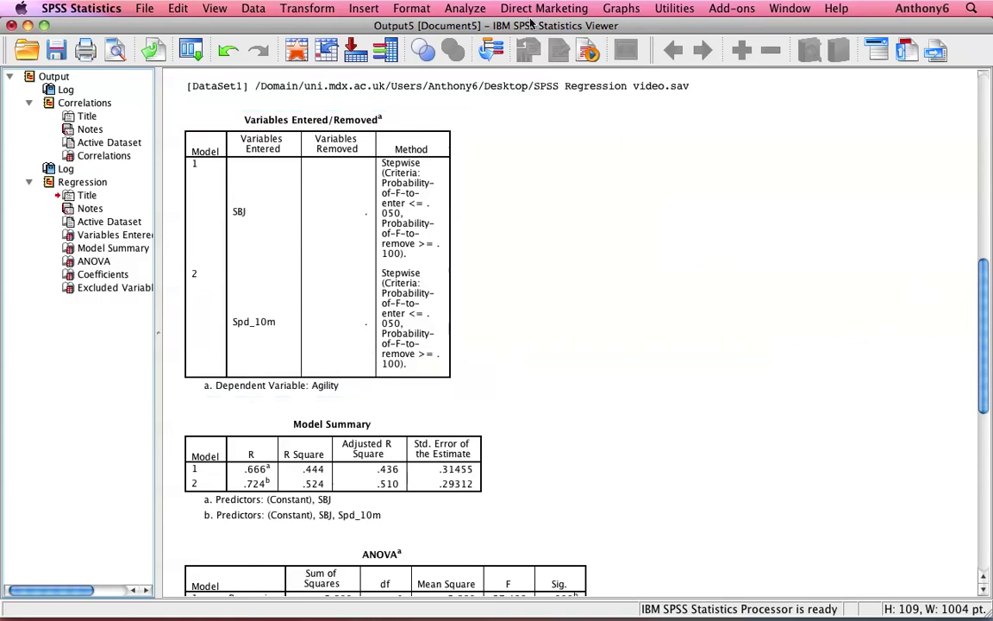
Step: Reopen Linear Regression and replace Agility with RSA as the dependent variable
{"action": "left_click", "coordinate": [477, 7]}
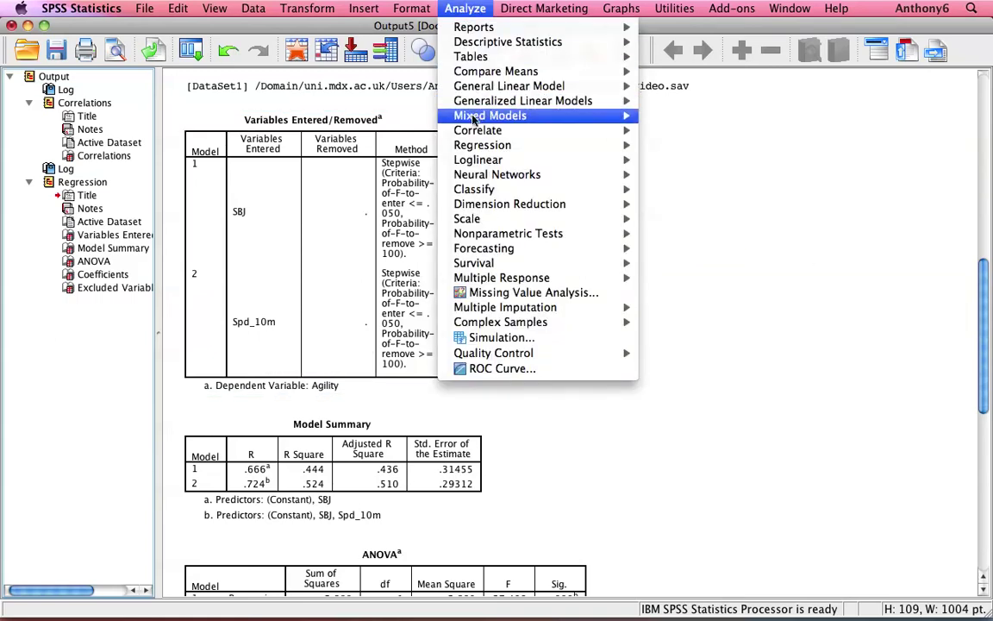
{"action": "mouse_move", "coordinate": [477, 148]}
{"action": "left_click", "coordinate": [659, 162]}
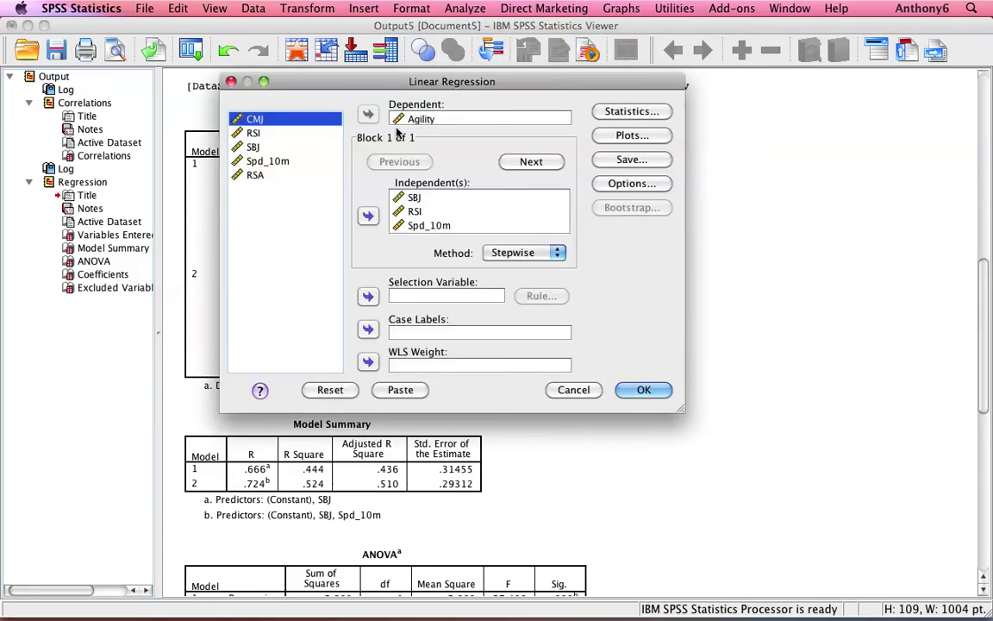
{"action": "left_click", "coordinate": [422, 119]}
{"action": "left_click", "coordinate": [368, 114]}
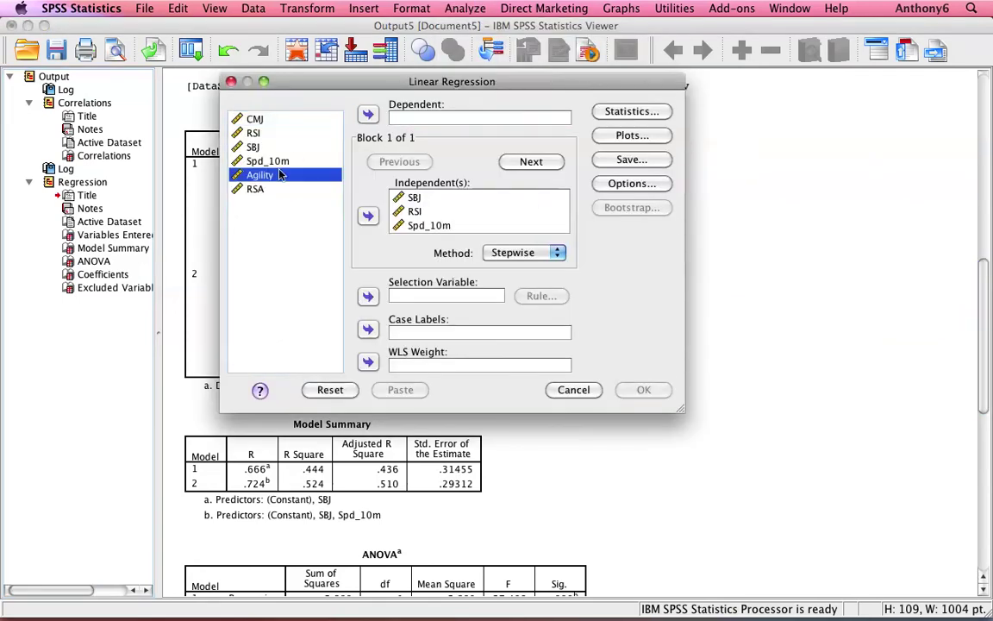
{"action": "left_click", "coordinate": [262, 189]}
{"action": "left_click", "coordinate": [368, 114]}
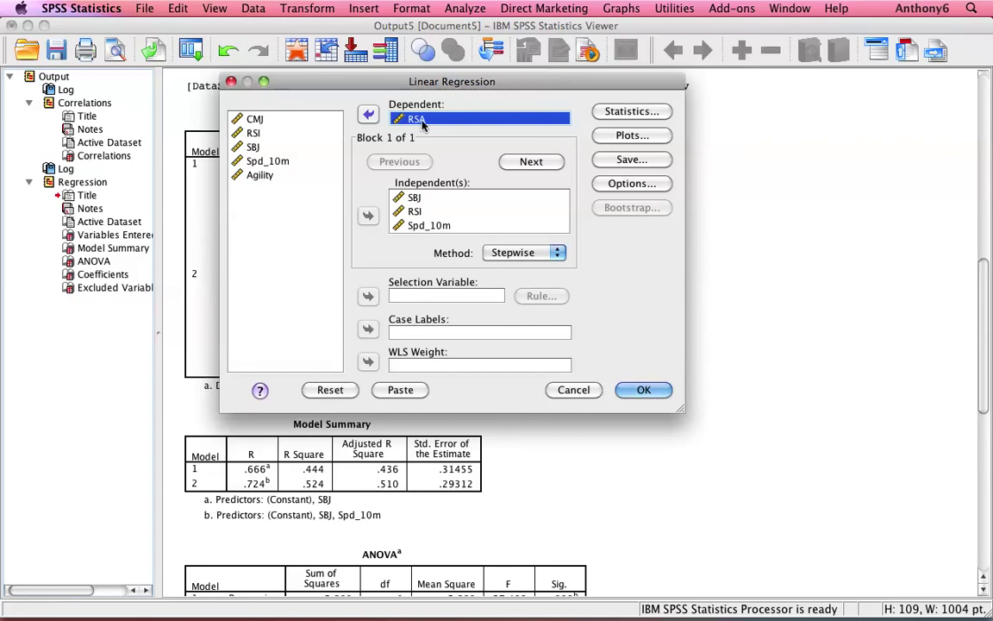
Step: Add Agility as an independent alongside SBJ, RSI and Spd_10m
{"action": "left_click", "coordinate": [250, 176]}
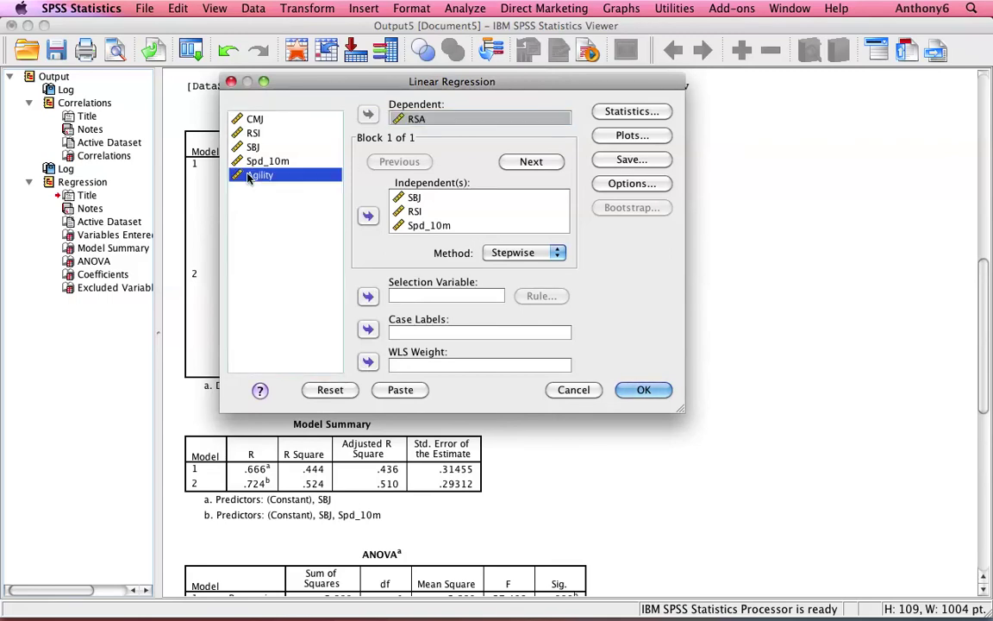
{"action": "left_click", "coordinate": [368, 216]}
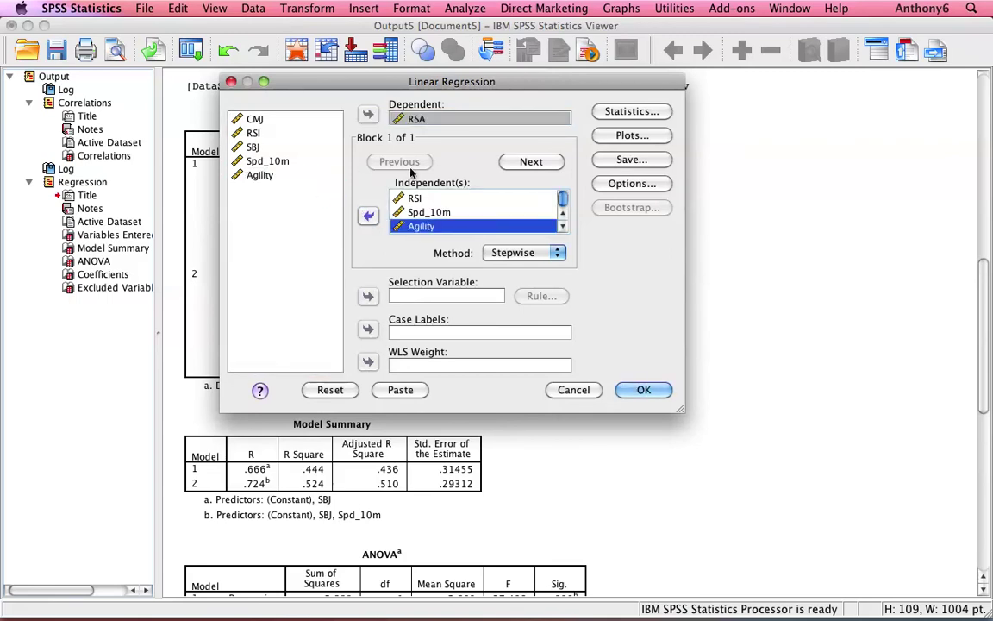
{"action": "left_click", "coordinate": [437, 121]}
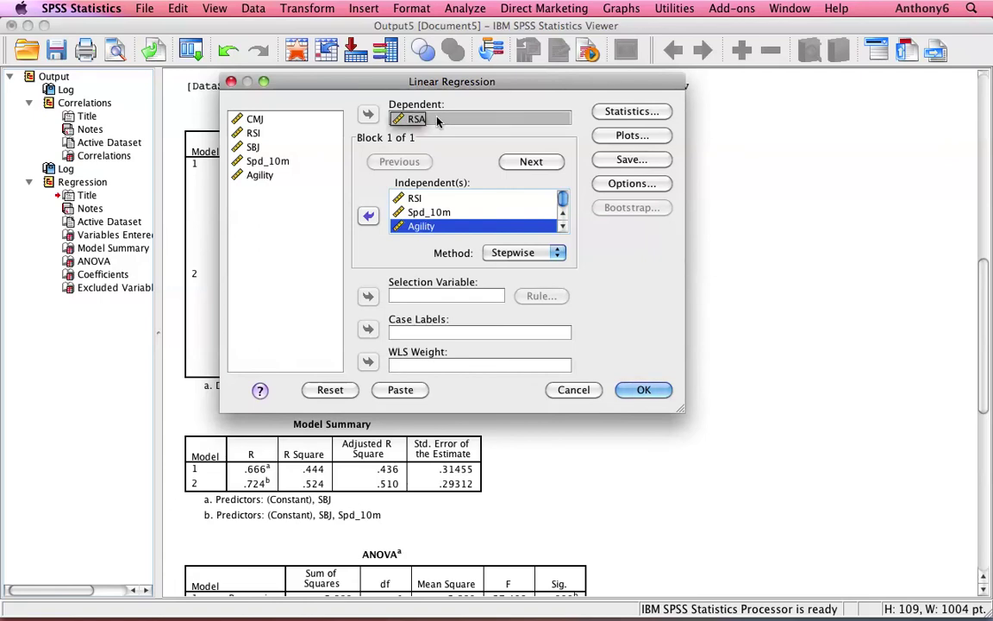
{"action": "left_click", "coordinate": [422, 121]}
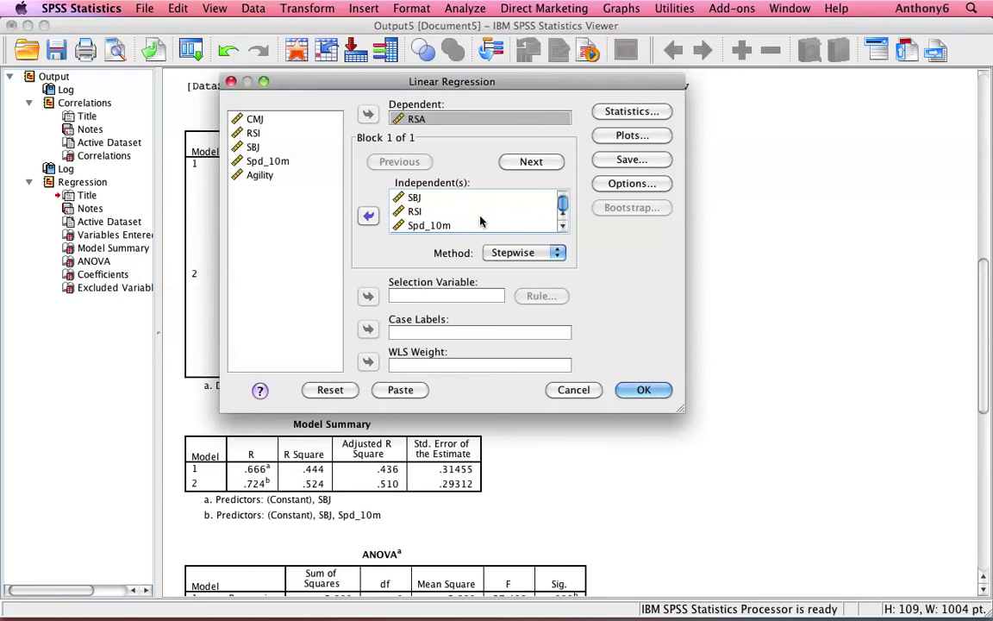
{"action": "left_click", "coordinate": [644, 390]}
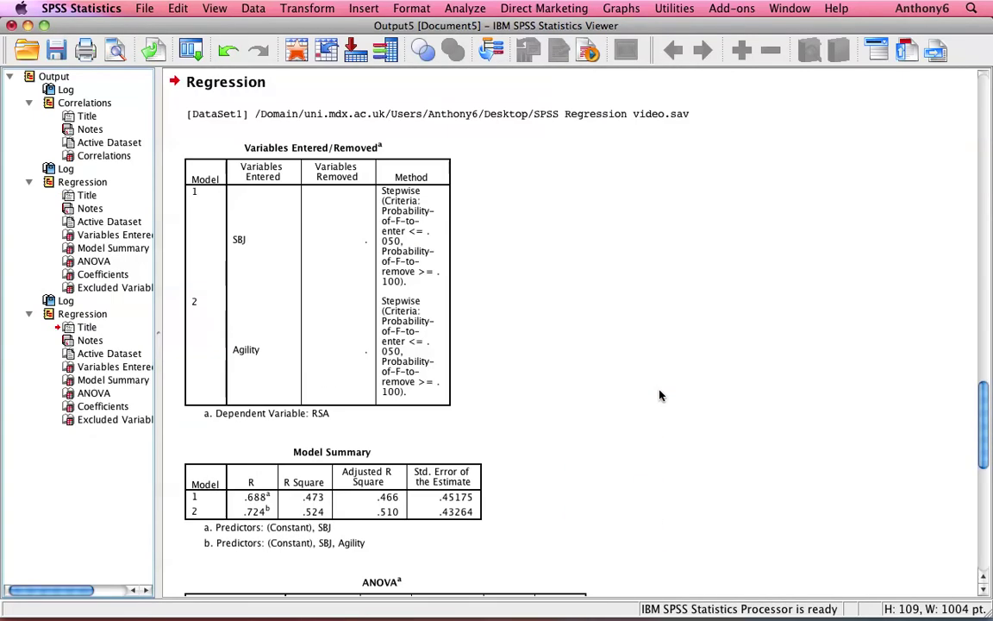
{"action": "left_click", "coordinate": [272, 211]}
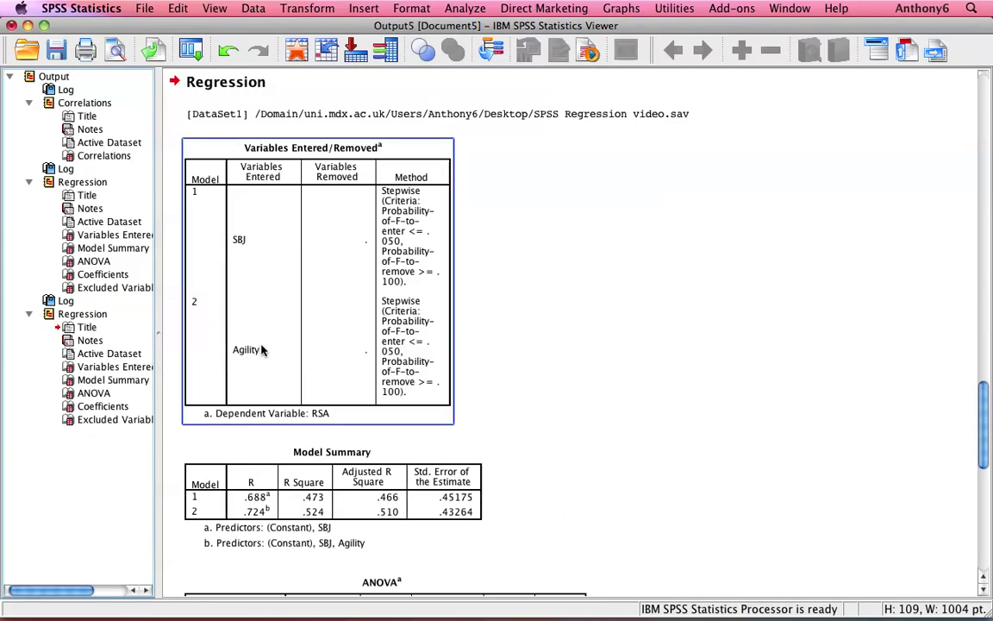
{"action": "left_click", "coordinate": [256, 498]}
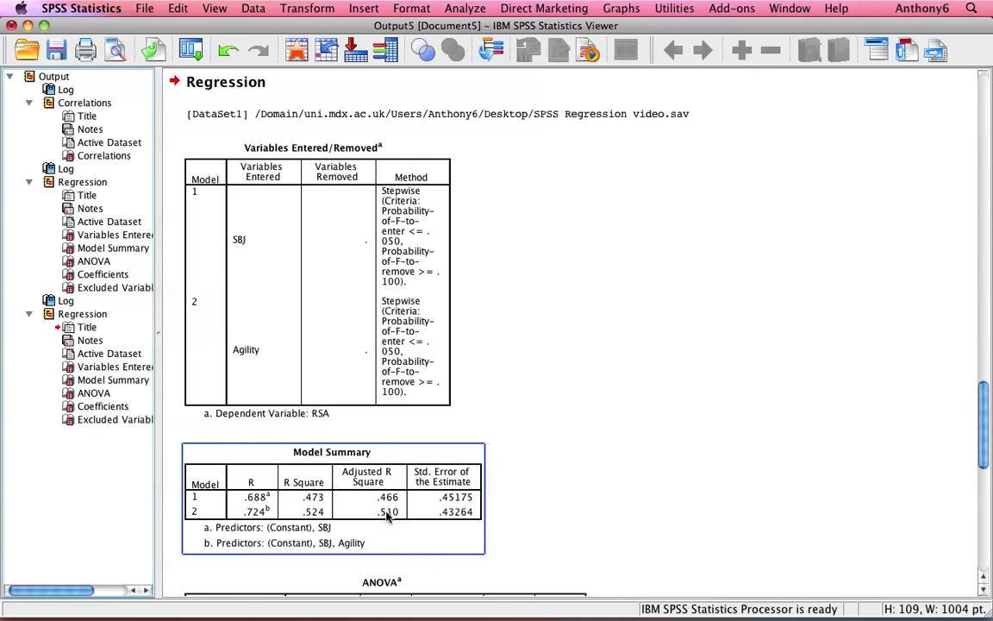
{"action": "left_click", "coordinate": [574, 512]}
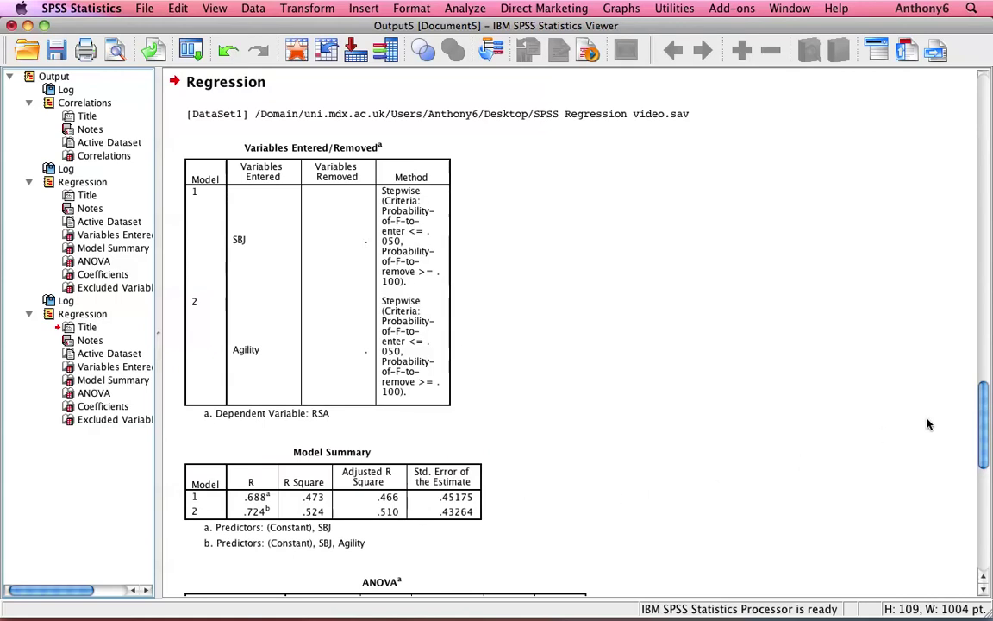
Step: Scroll the output to the RSA ANOVA (Model 2 F = 39.006) and Coefficients tables
{"action": "left_click_drag", "start_coordinate": [983, 413], "coordinate": [987, 456]}
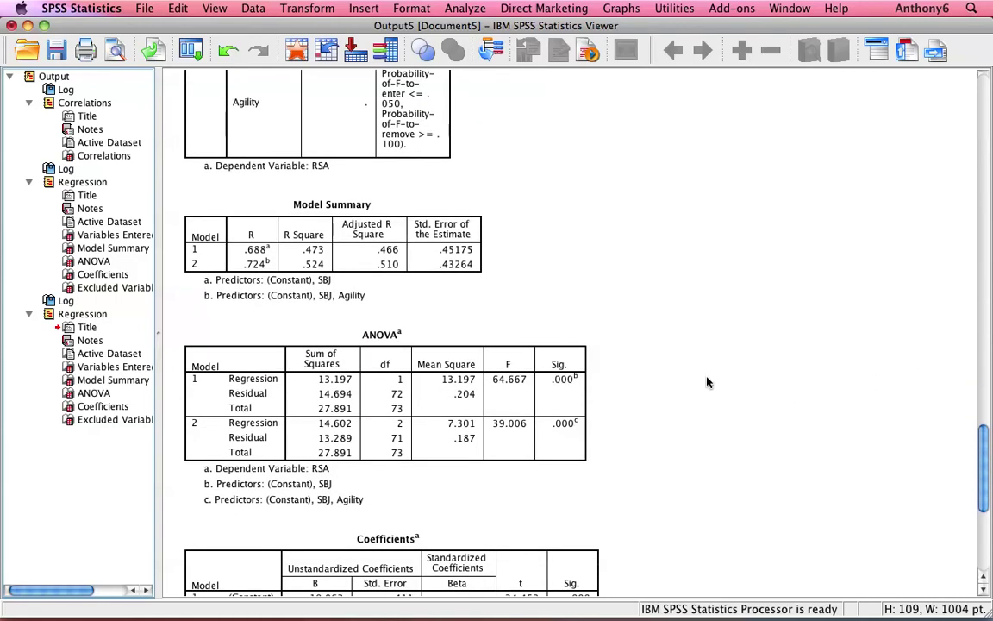